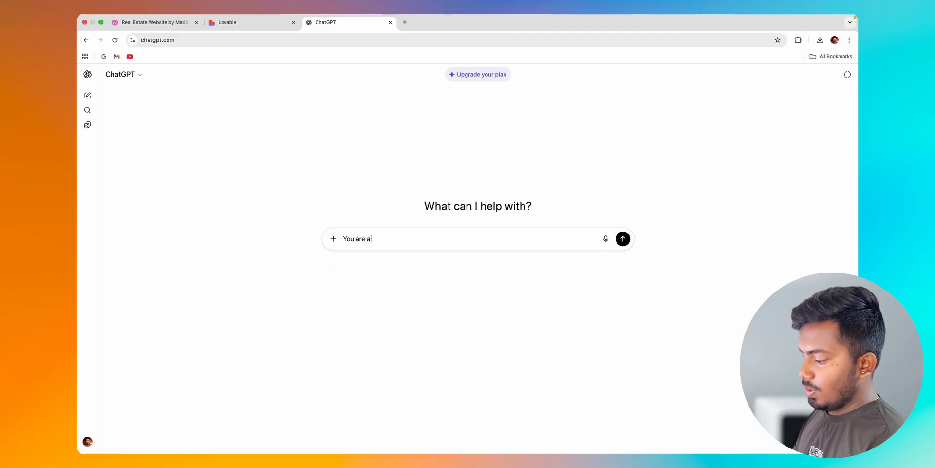
Ask ChatGPT to write a prompt for a fully responsive Next.js real estate landing page matching the attached Dribbble shot
{"action": "type", "text": "pro"}
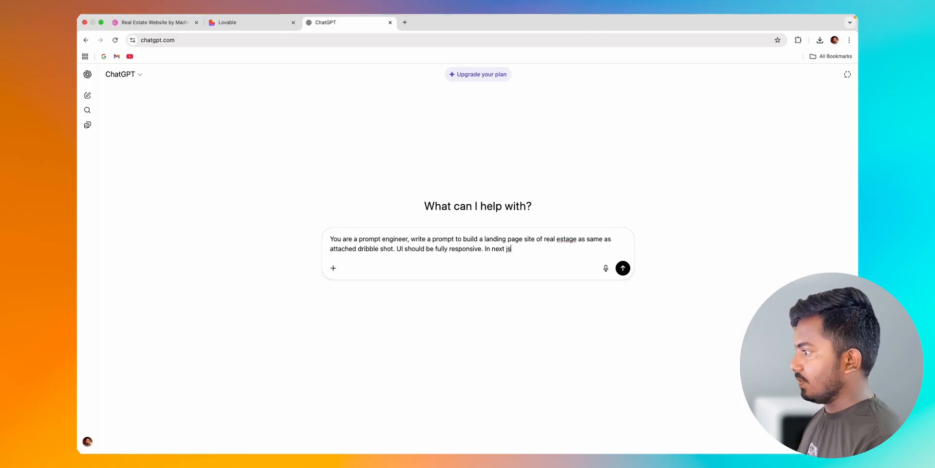
{"action": "key", "text": "Return"}
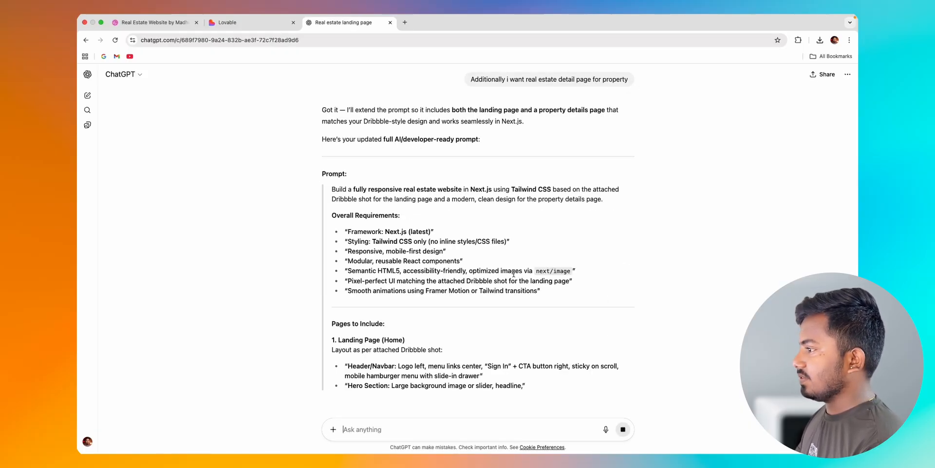
Copy the generated landing and property details page prompt into Lovable alongside the attached design image and submit it
{"action": "scroll", "coordinate": [514, 276], "scroll_direction": "down", "scroll_amount": 1}
{"action": "scroll", "coordinate": [514, 276], "scroll_direction": "down", "scroll_amount": 10}
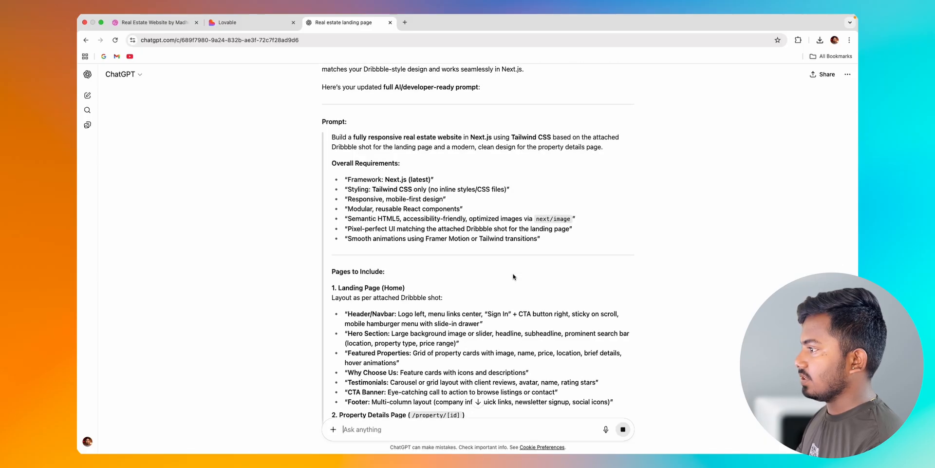
{"action": "scroll", "coordinate": [513, 274], "scroll_direction": "up", "scroll_amount": 15}
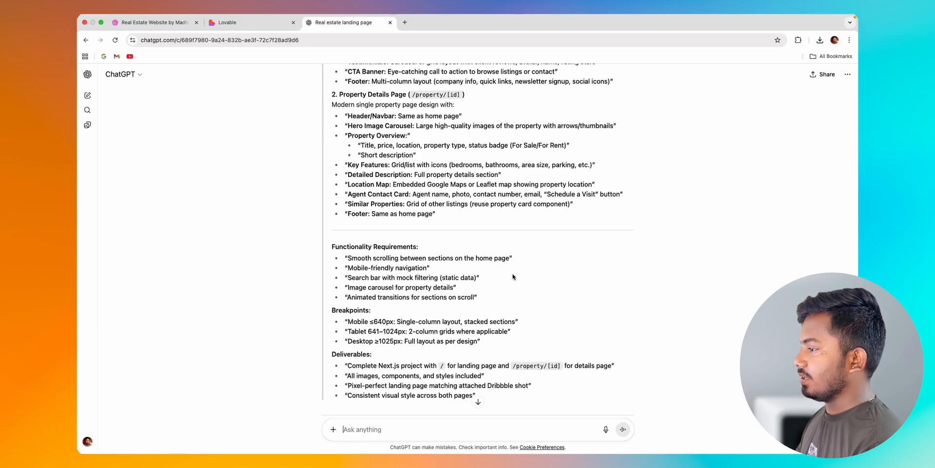
{"action": "left_click_drag", "start_coordinate": [332, 267], "coordinate": [476, 249]}
{"action": "left_click", "coordinate": [250, 23]}
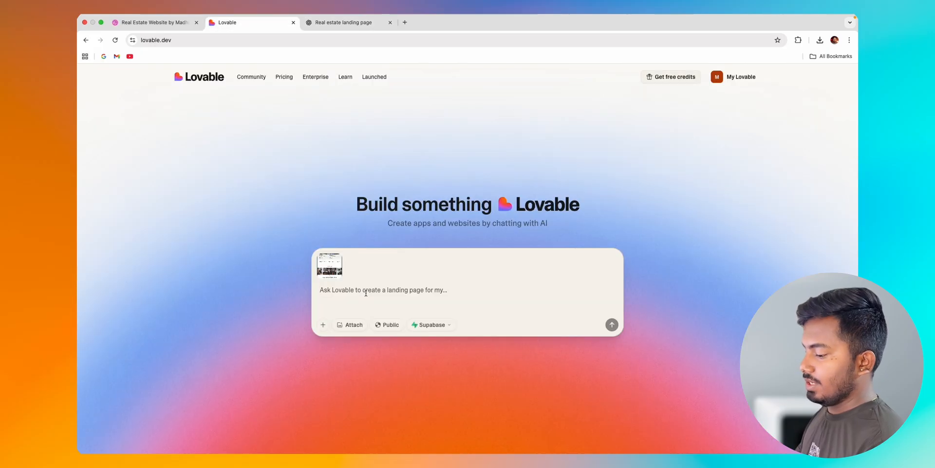
{"action": "key", "text": "super+v"}
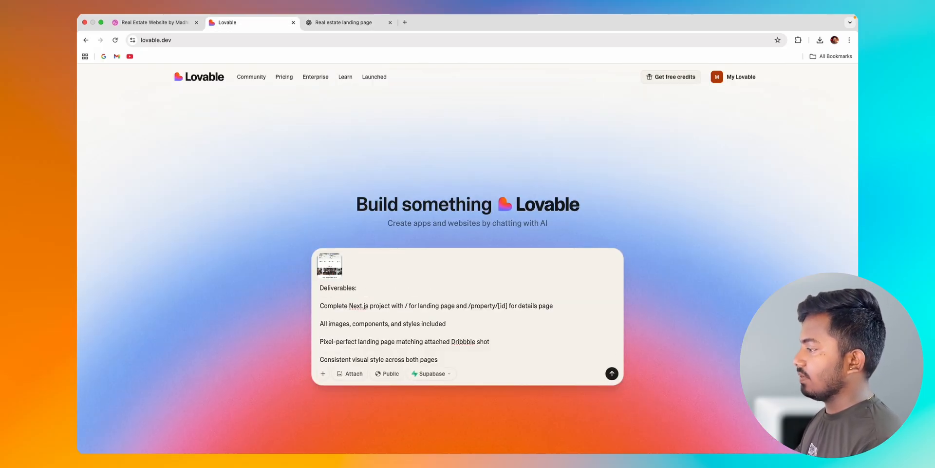
{"action": "key", "text": "Return"}
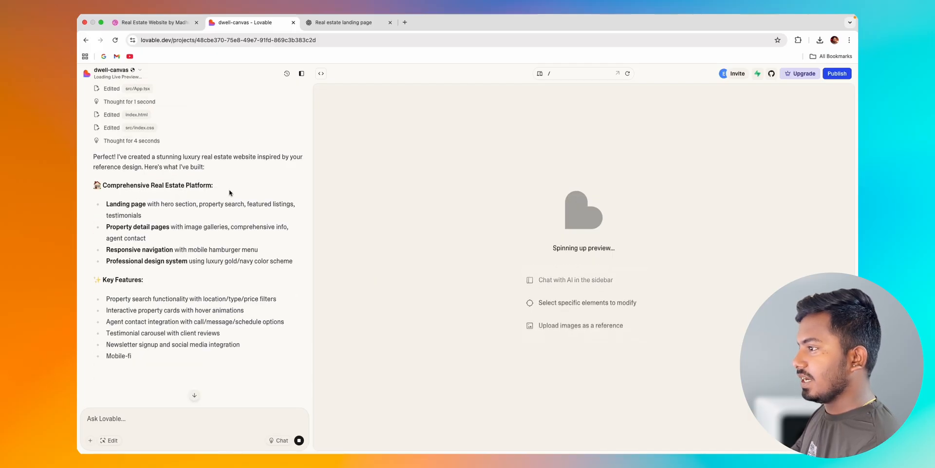
Review Lovable's build summary and the embedded preview of the generated real estate site
{"action": "scroll", "coordinate": [226, 243], "scroll_direction": "down", "scroll_amount": 1}
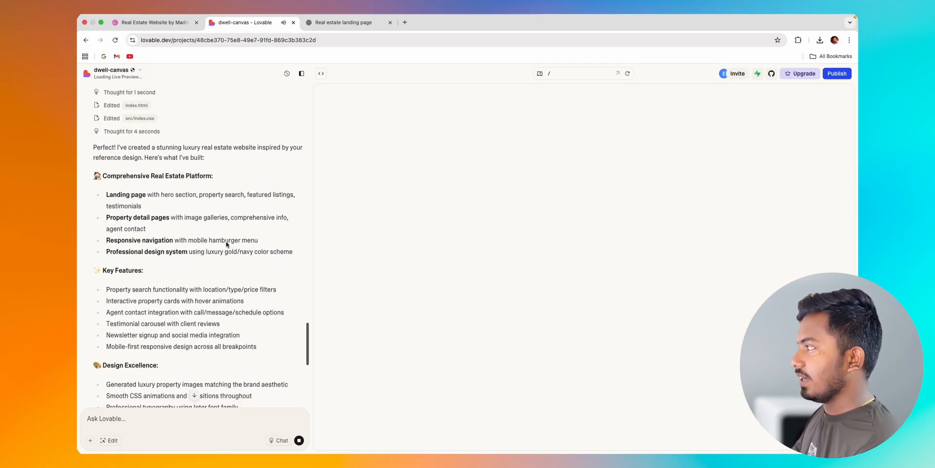
{"action": "scroll", "coordinate": [185, 316], "scroll_direction": "down", "scroll_amount": 2}
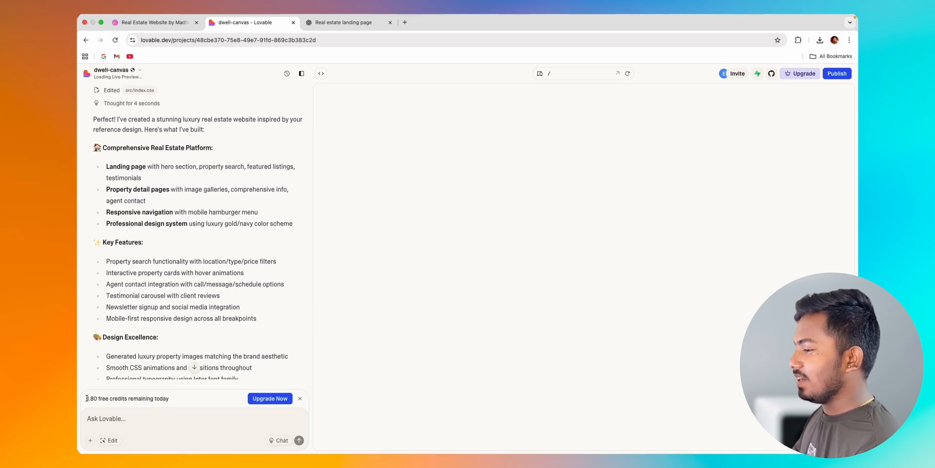
{"action": "scroll", "coordinate": [182, 336], "scroll_direction": "down", "scroll_amount": 10}
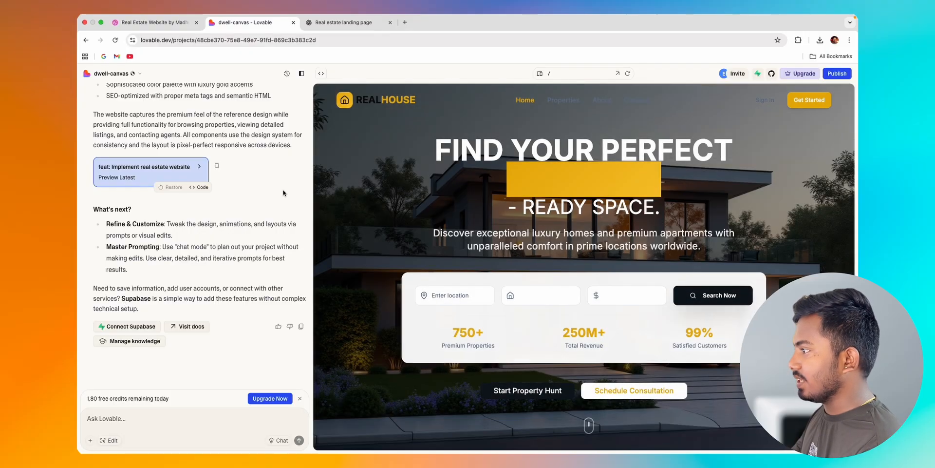
{"action": "scroll", "coordinate": [395, 144], "scroll_direction": "down", "scroll_amount": 15}
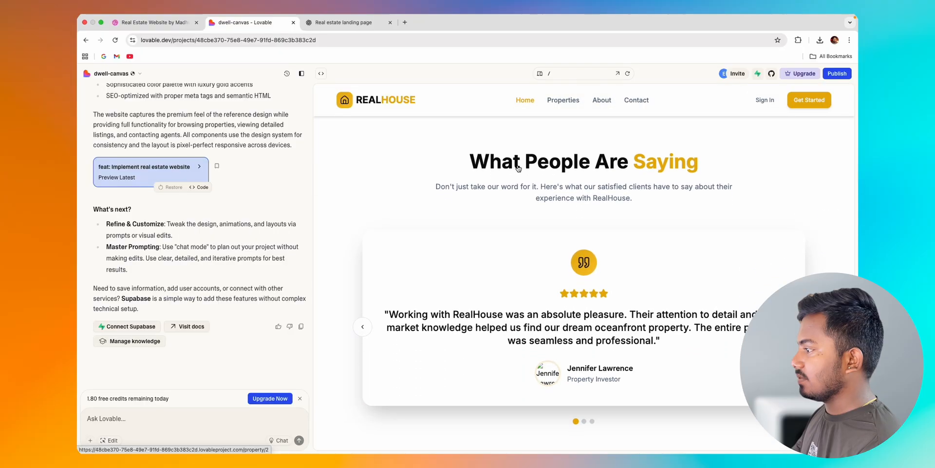
Refresh the preview, open it in its own tab and compare it with the Dribbble reference design
{"action": "left_click", "coordinate": [629, 73]}
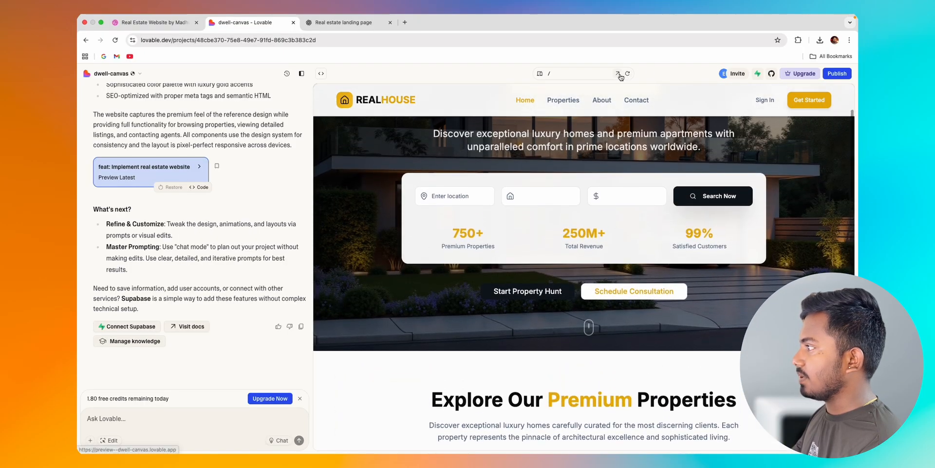
{"action": "left_click", "coordinate": [617, 73]}
{"action": "left_click", "coordinate": [176, 27]}
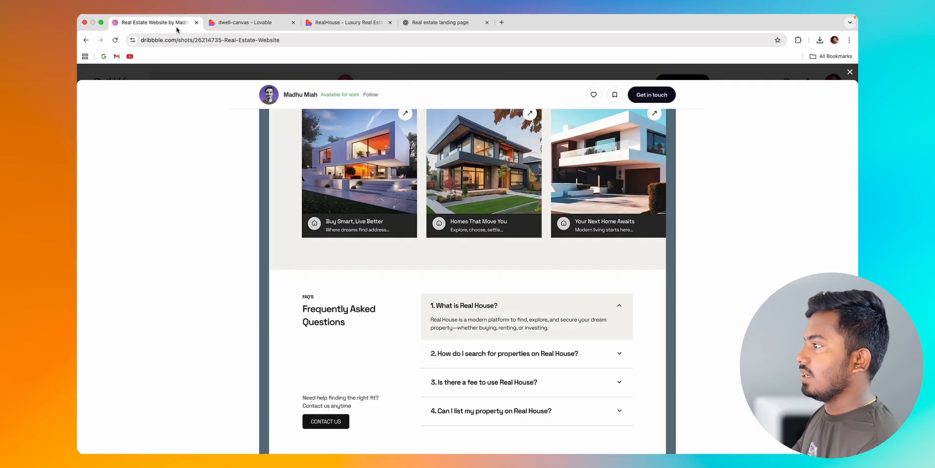
{"action": "scroll", "coordinate": [457, 194], "scroll_direction": "up", "scroll_amount": 15}
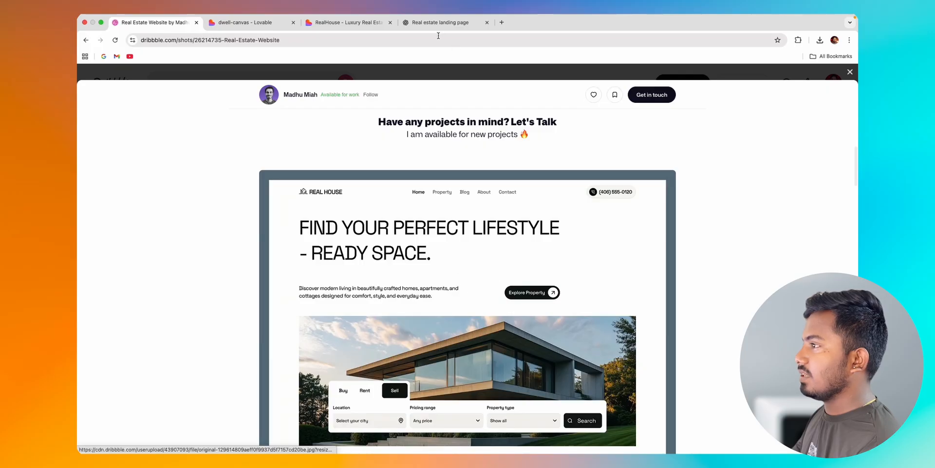
{"action": "left_click", "coordinate": [362, 25]}
{"action": "scroll", "coordinate": [565, 200], "scroll_direction": "down", "scroll_amount": 6}
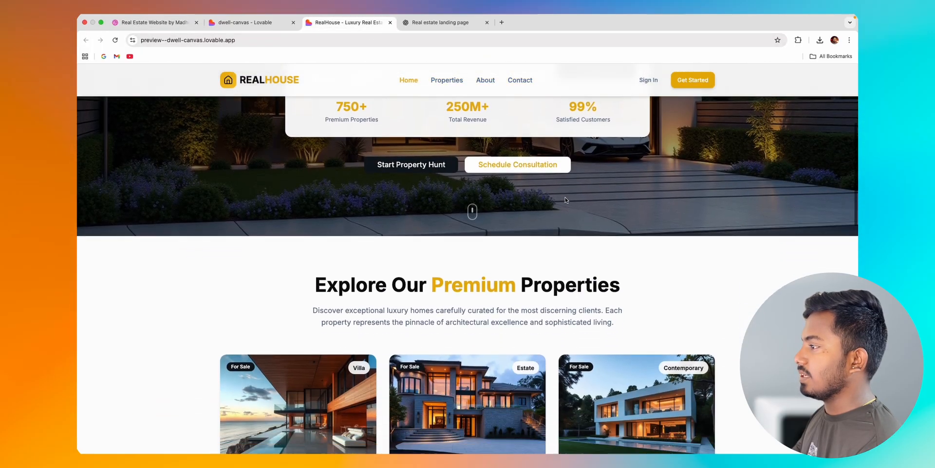
Examine the generated home page's hero section and header for differences from the reference design
{"action": "scroll", "coordinate": [536, 198], "scroll_direction": "up", "scroll_amount": 1}
{"action": "left_click_drag", "start_coordinate": [494, 196], "coordinate": [473, 180]}
{"action": "left_click", "coordinate": [471, 179]}
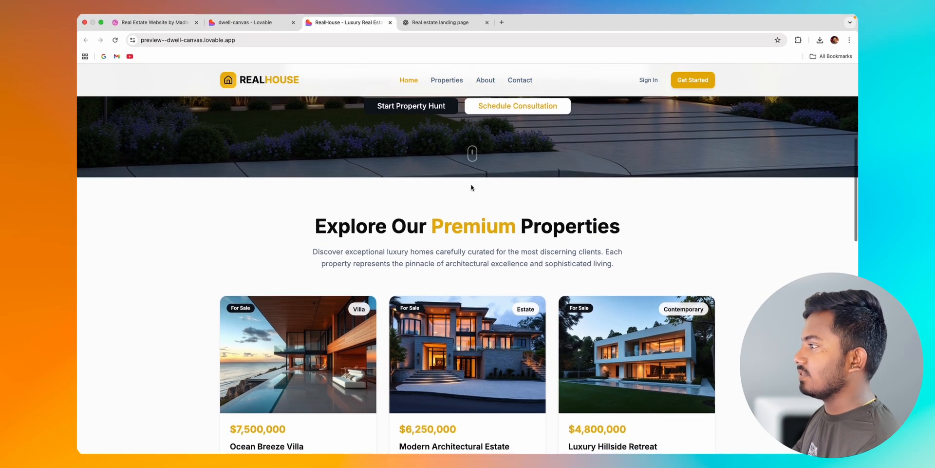
{"action": "scroll", "coordinate": [471, 185], "scroll_direction": "up", "scroll_amount": 5}
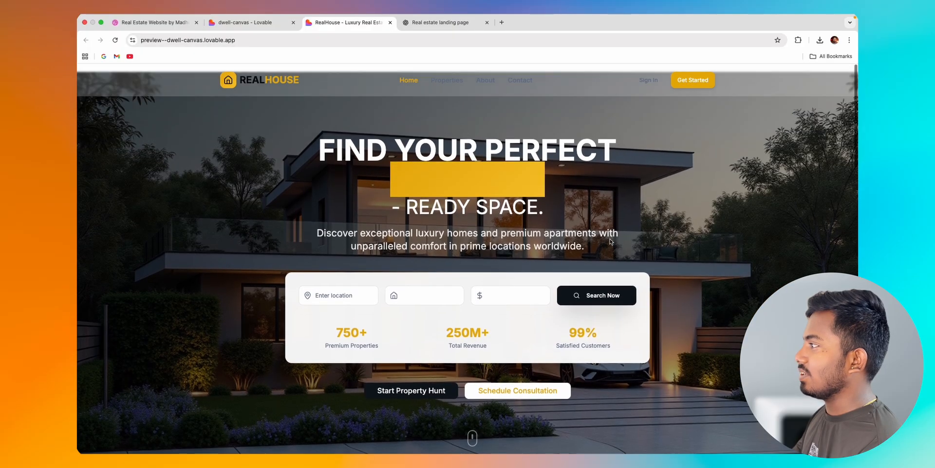
{"action": "scroll", "coordinate": [609, 238], "scroll_direction": "down", "scroll_amount": 3}
{"action": "scroll", "coordinate": [610, 238], "scroll_direction": "up", "scroll_amount": 3}
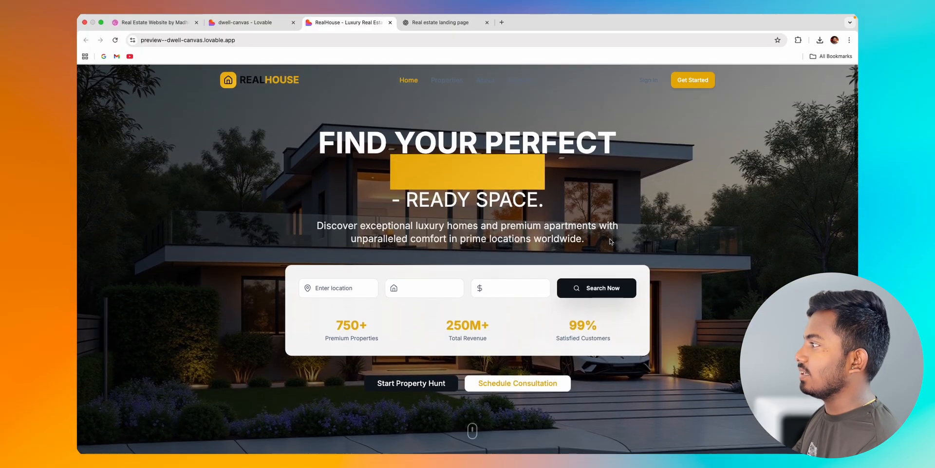
{"action": "scroll", "coordinate": [610, 241], "scroll_direction": "down", "scroll_amount": 4}
{"action": "scroll", "coordinate": [610, 241], "scroll_direction": "up", "scroll_amount": 4}
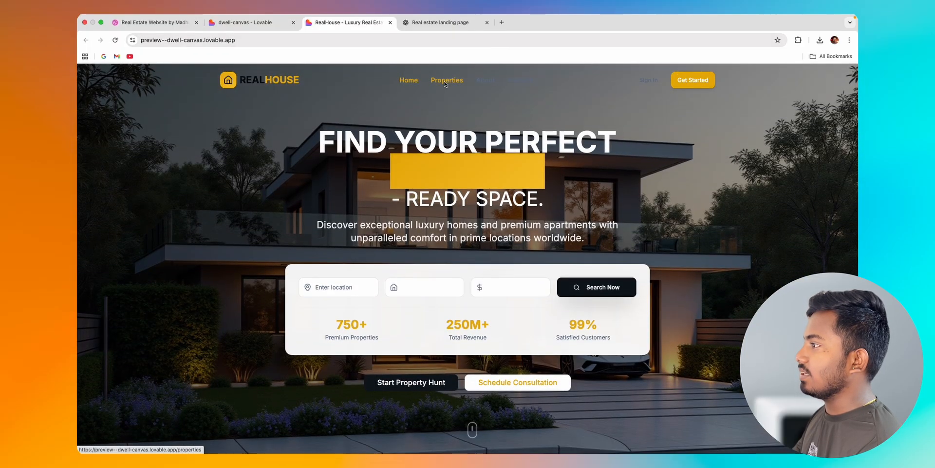
Test the testimonial carousel on the home page by advancing through the client reviews
{"action": "scroll", "coordinate": [540, 143], "scroll_direction": "down", "scroll_amount": 10}
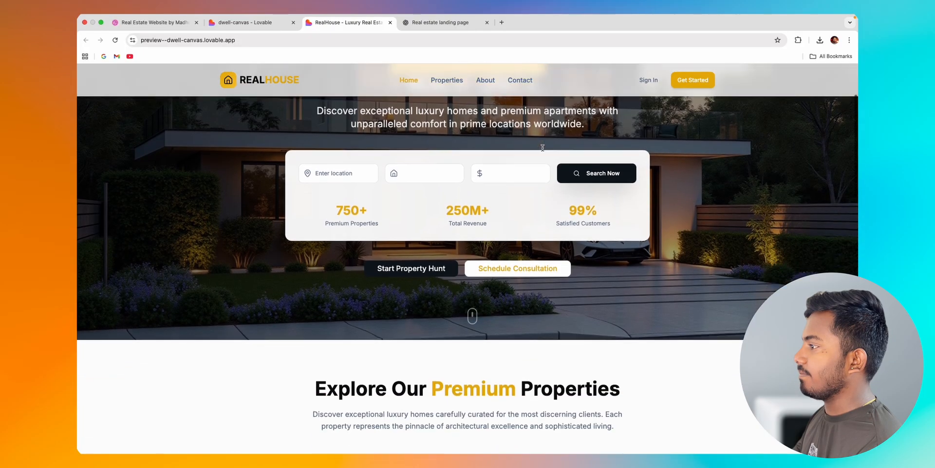
{"action": "left_click", "coordinate": [689, 259]}
{"action": "left_click", "coordinate": [690, 264]}
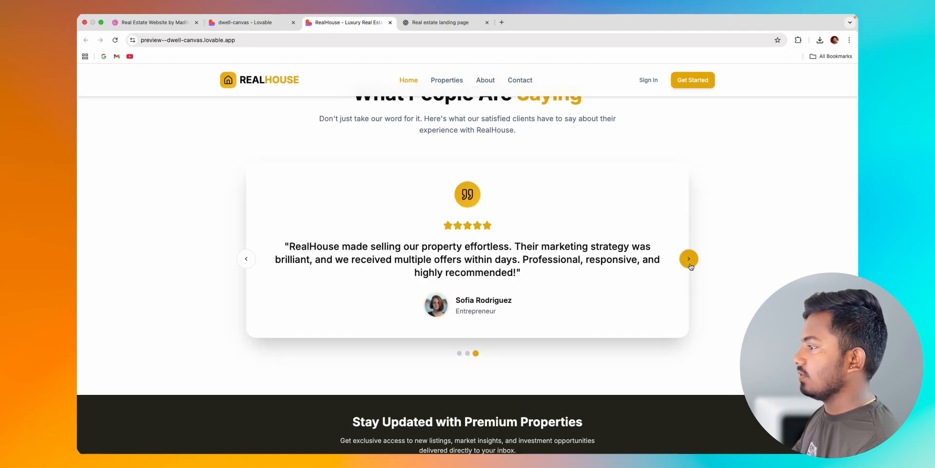
{"action": "left_click", "coordinate": [690, 264]}
{"action": "left_click", "coordinate": [690, 264]}
{"action": "left_click", "coordinate": [690, 265]}
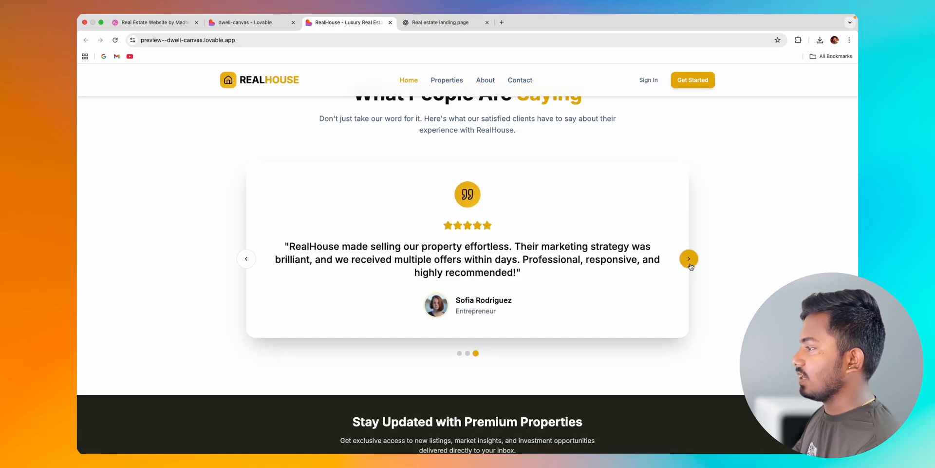
{"action": "left_click", "coordinate": [690, 265]}
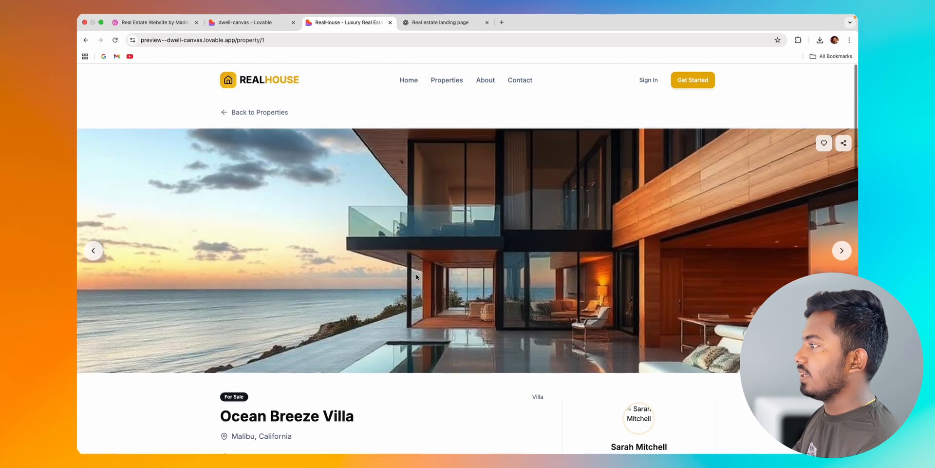
Examine the Ocean Breeze Villa property details page and open the site's Contact page
{"action": "scroll", "coordinate": [416, 277], "scroll_direction": "down", "scroll_amount": 7}
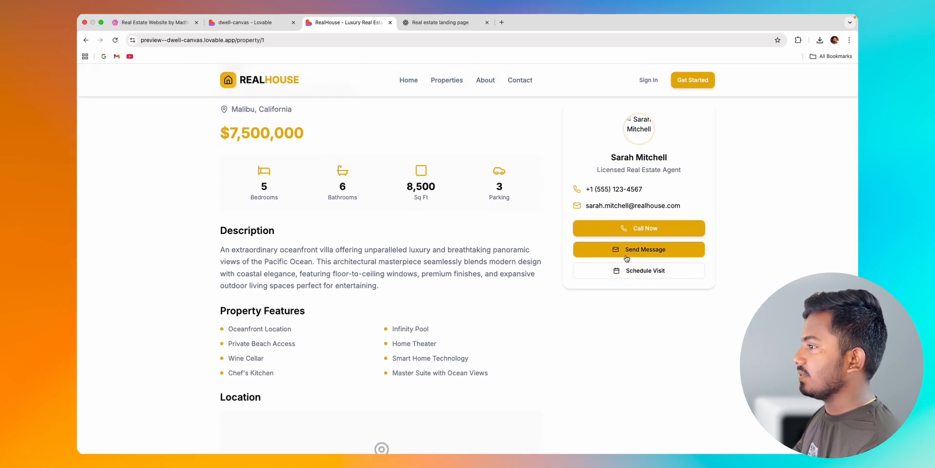
{"action": "scroll", "coordinate": [681, 146], "scroll_direction": "up", "scroll_amount": 5}
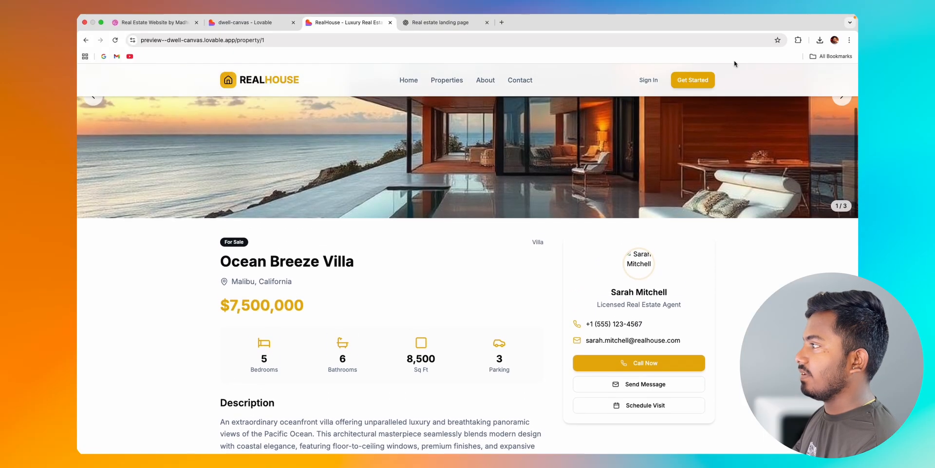
{"action": "left_click", "coordinate": [529, 83]}
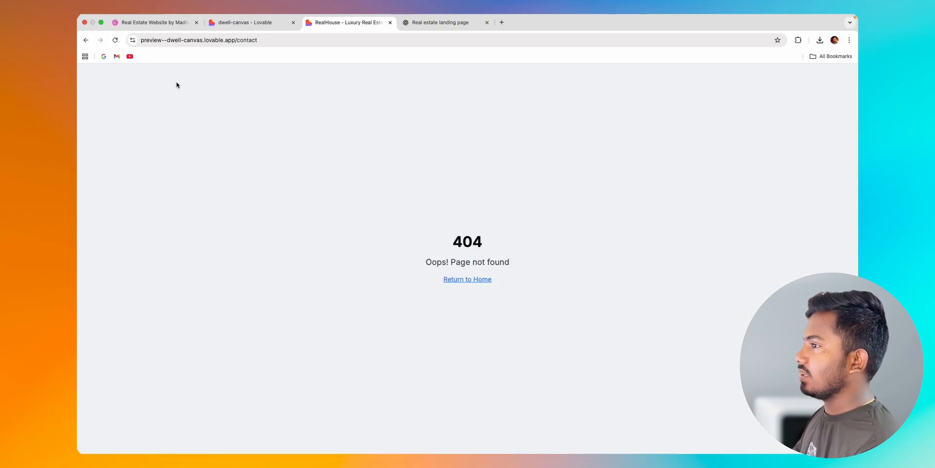
Return to the home page and look through its sections from the hero down to the footer
{"action": "left_click", "coordinate": [467, 278]}
{"action": "scroll", "coordinate": [505, 179], "scroll_direction": "up", "scroll_amount": 3}
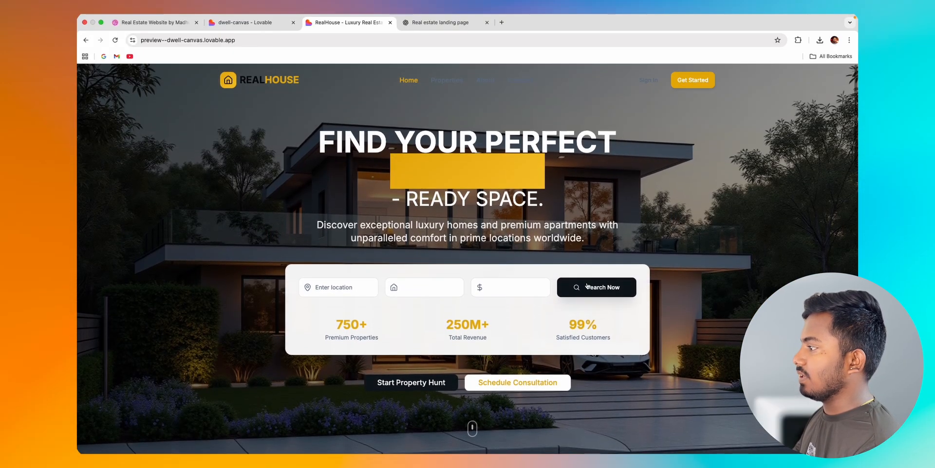
{"action": "scroll", "coordinate": [320, 176], "scroll_direction": "down", "scroll_amount": 5}
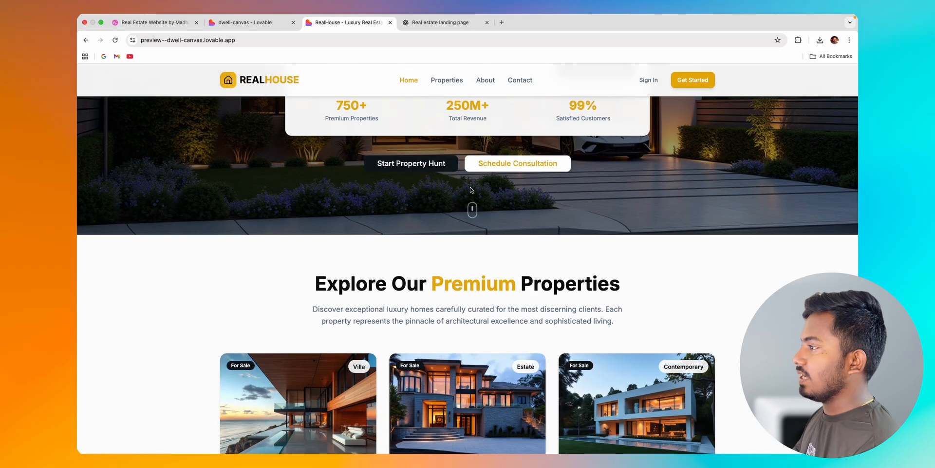
{"action": "scroll", "coordinate": [471, 190], "scroll_direction": "up", "scroll_amount": 5}
{"action": "scroll", "coordinate": [471, 189], "scroll_direction": "down", "scroll_amount": 12}
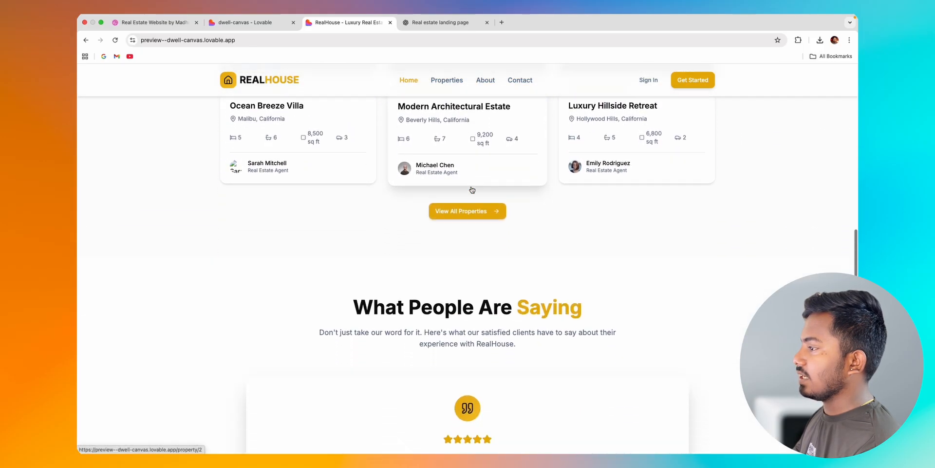
{"action": "scroll", "coordinate": [472, 189], "scroll_direction": "down", "scroll_amount": 10}
{"action": "scroll", "coordinate": [472, 189], "scroll_direction": "up", "scroll_amount": 3}
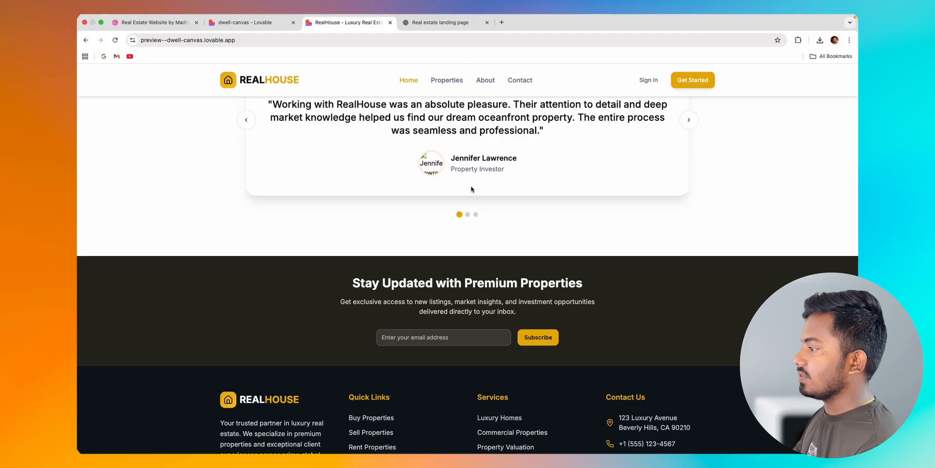
{"action": "scroll", "coordinate": [472, 189], "scroll_direction": "down", "scroll_amount": 5}
Browse Dribbble's real estate website results and open the "Buy, Rent and Sell Property" shot to study its design
{"action": "scroll", "coordinate": [631, 216], "scroll_direction": "down", "scroll_amount": 4}
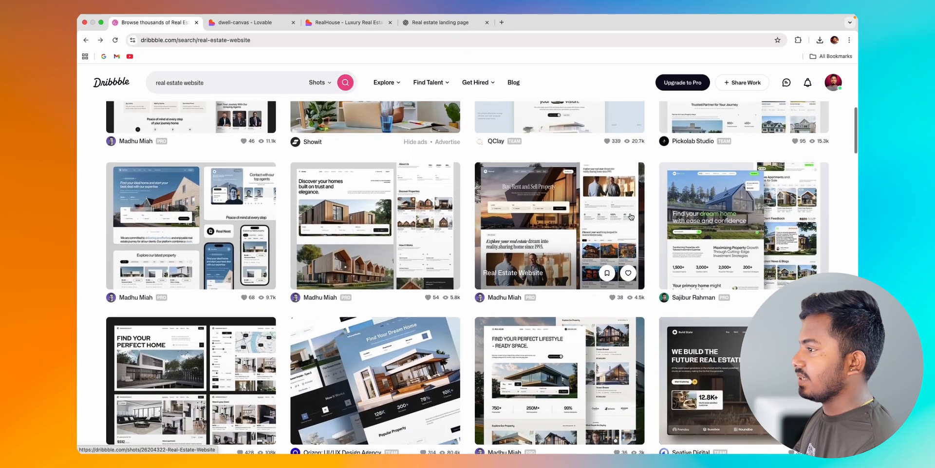
{"action": "left_click", "coordinate": [632, 216]}
{"action": "scroll", "coordinate": [489, 273], "scroll_direction": "down", "scroll_amount": 3}
{"action": "scroll", "coordinate": [488, 273], "scroll_direction": "down", "scroll_amount": 8}
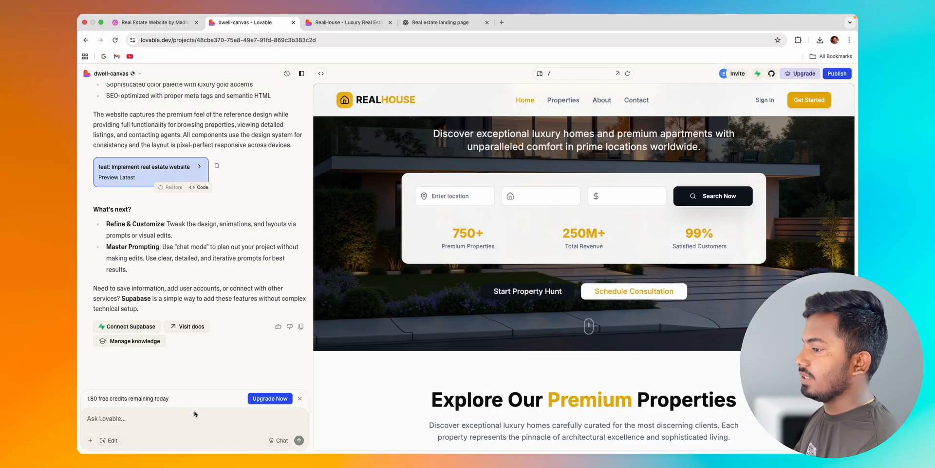
In Lovable, attach the hero reference image and enter the request "Change the hero section design like this."
{"action": "left_click", "coordinate": [90, 439]}
{"action": "left_click", "coordinate": [354, 219]}
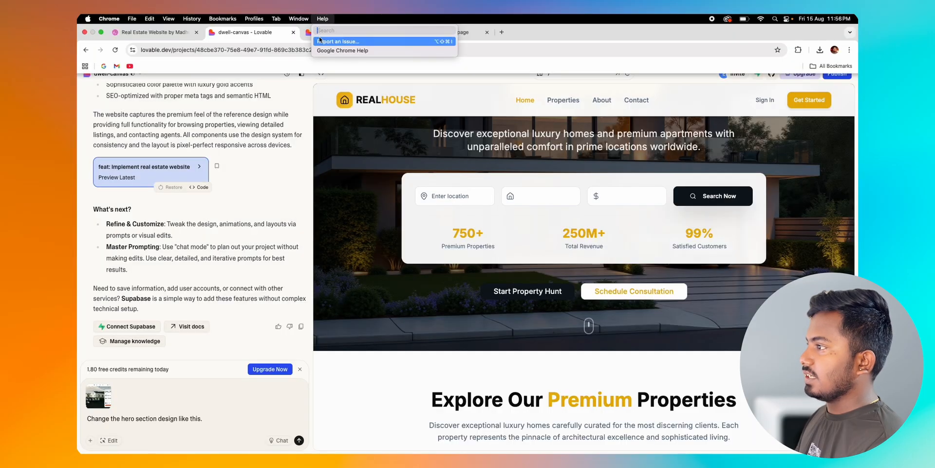
Switch to the site preview tab and inspect the word "FIND" in the hero heading
{"action": "left_click", "coordinate": [304, 37]}
{"action": "right_click", "coordinate": [378, 155]}
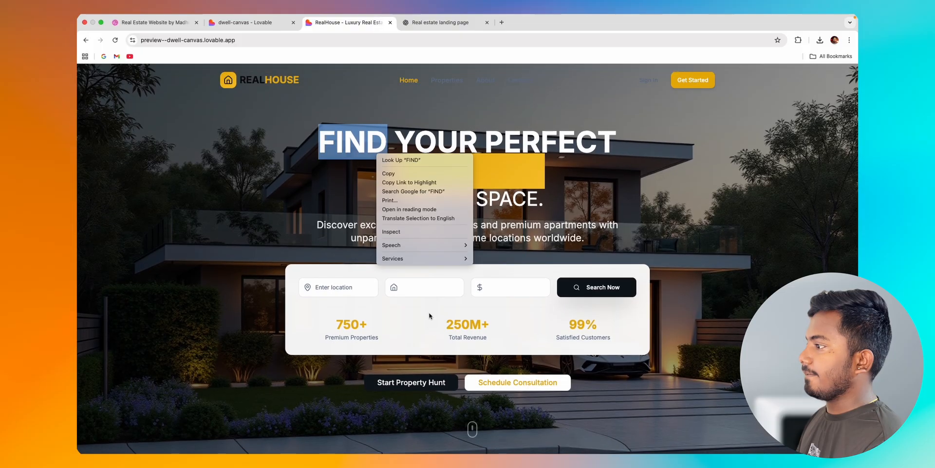
{"action": "left_click", "coordinate": [420, 231]}
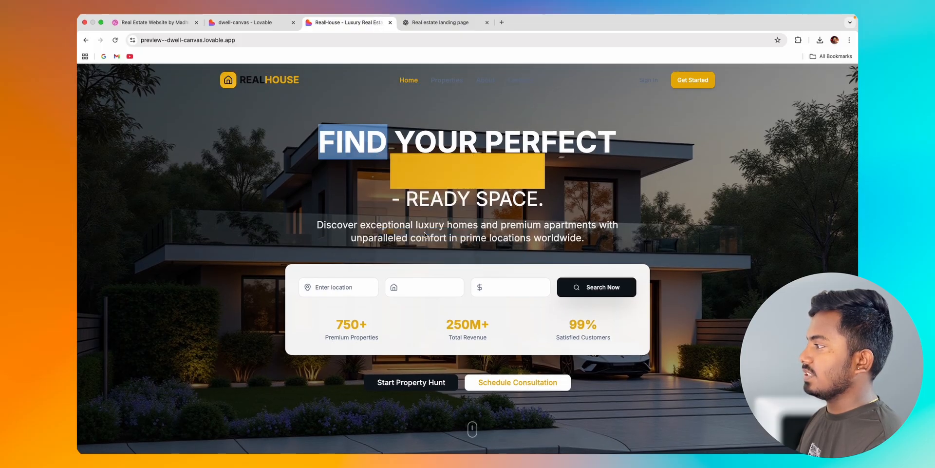
Preview the site in the responsive mobile view and examine its layout from the hero down to the footer
{"action": "left_click", "coordinate": [650, 68]}
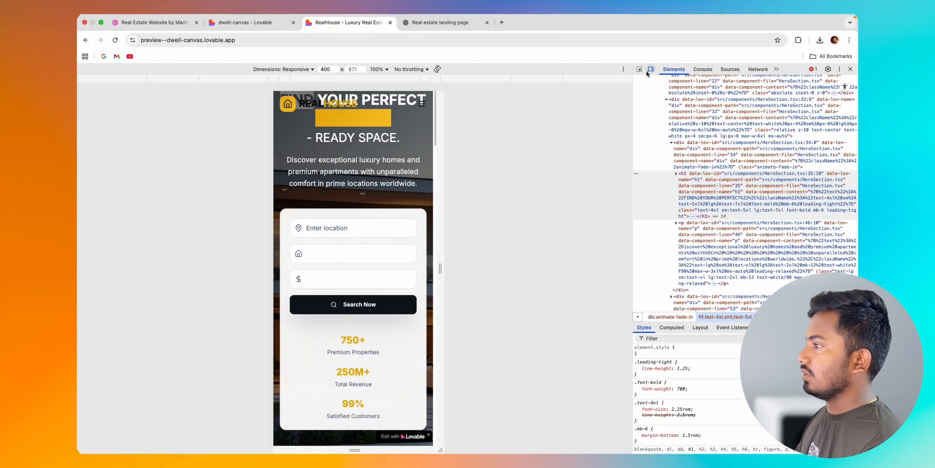
{"action": "scroll", "coordinate": [374, 183], "scroll_direction": "down", "scroll_amount": 10}
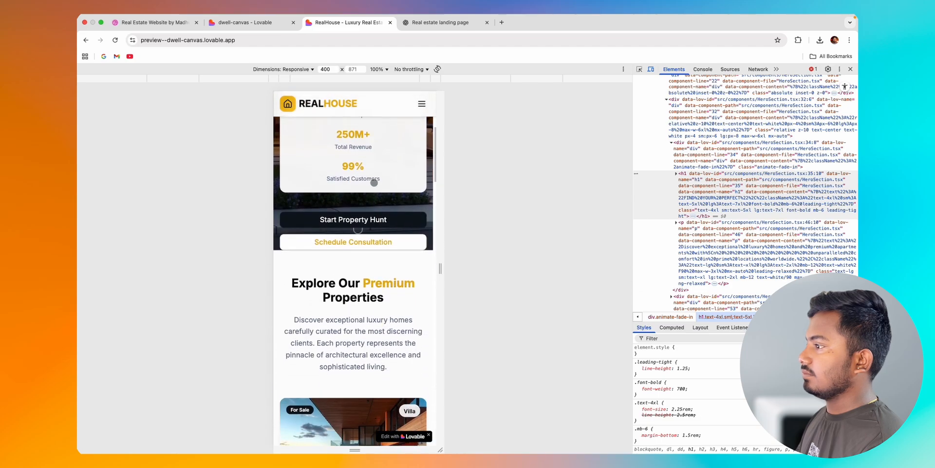
{"action": "scroll", "coordinate": [374, 182], "scroll_direction": "down", "scroll_amount": 15}
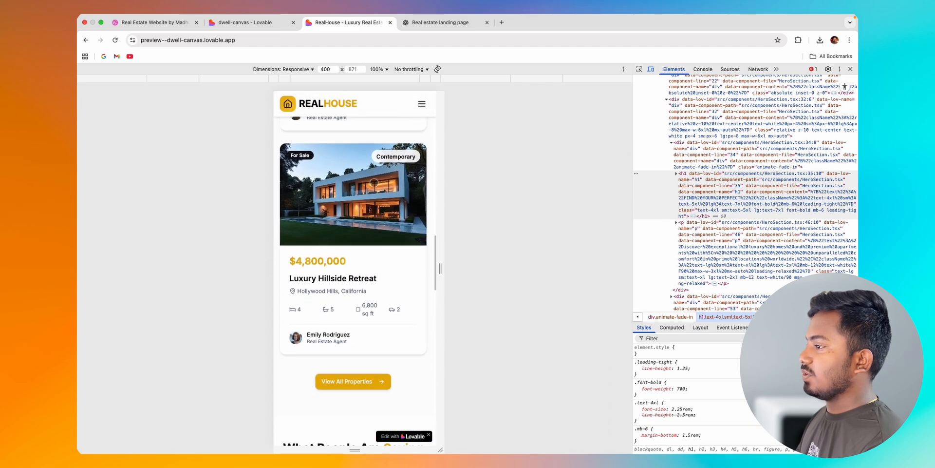
{"action": "scroll", "coordinate": [374, 183], "scroll_direction": "down", "scroll_amount": 15}
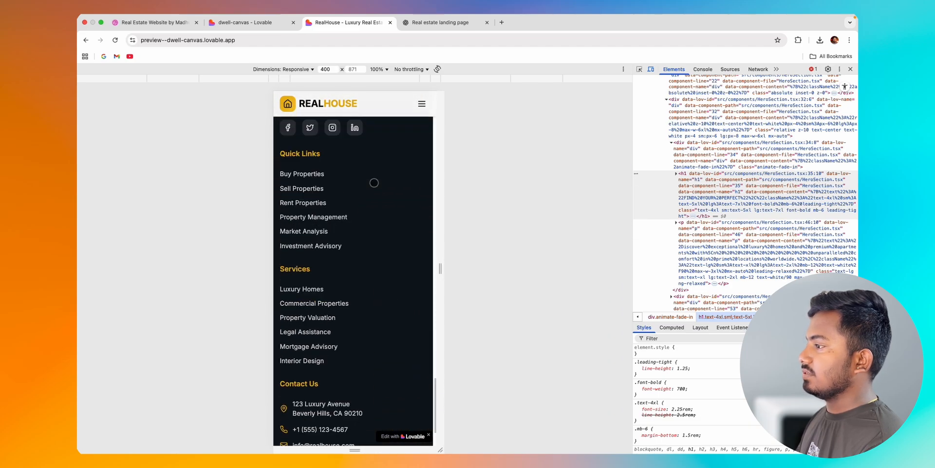
{"action": "scroll", "coordinate": [374, 183], "scroll_direction": "up", "scroll_amount": 20}
{"action": "scroll", "coordinate": [374, 182], "scroll_direction": "up", "scroll_amount": 4}
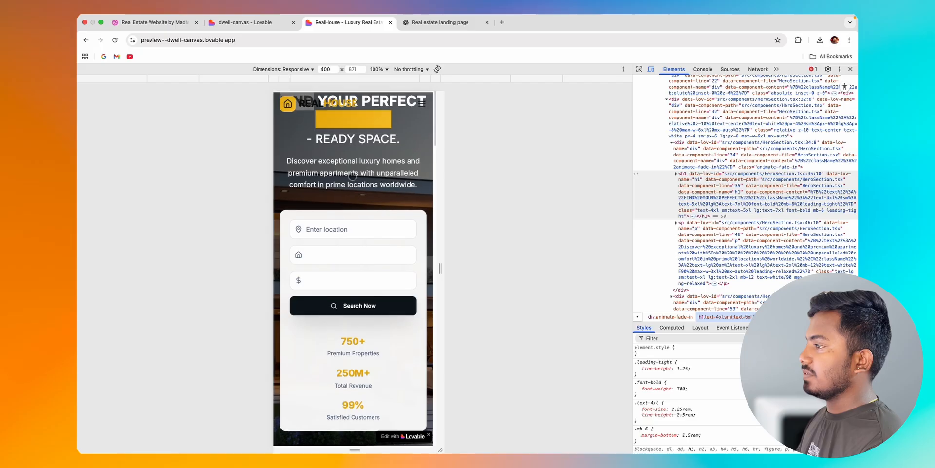
Open and close the site's mobile navigation menu, and close the developer tools
{"action": "left_click", "coordinate": [422, 105]}
{"action": "left_click", "coordinate": [423, 103]}
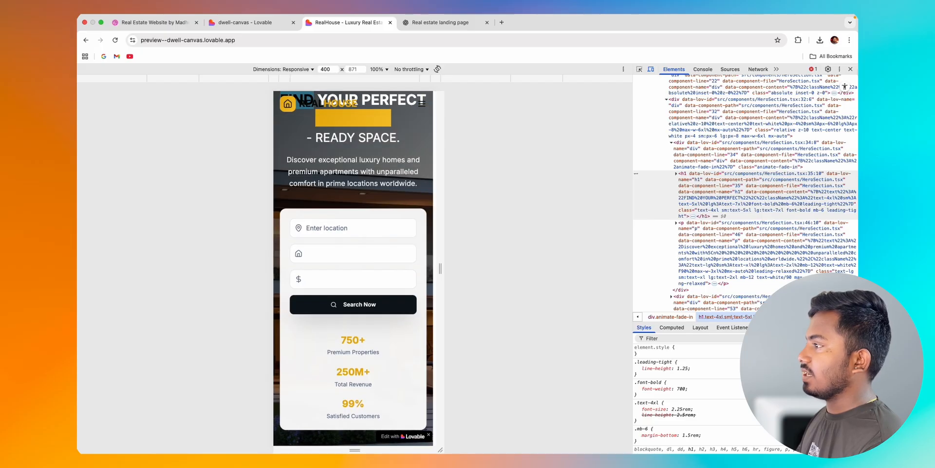
{"action": "left_click", "coordinate": [850, 68]}
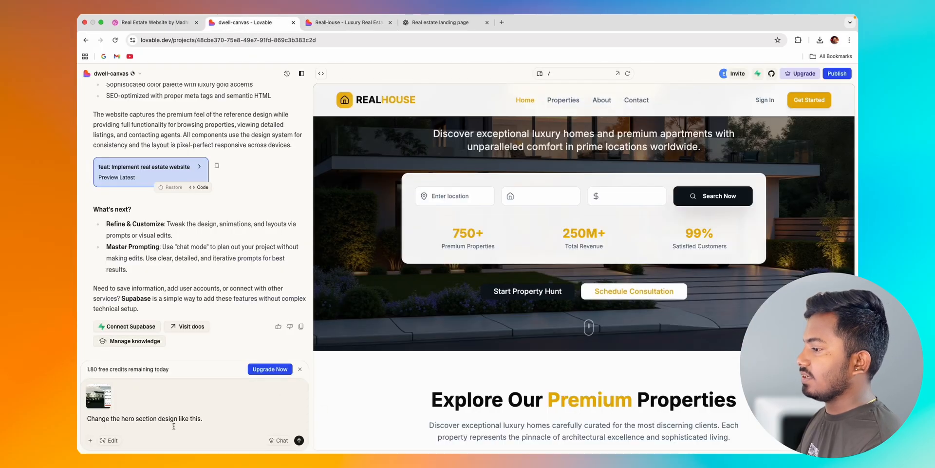
In Lovable, add "Use proper color contrast for text elements" to the hero redesign request and send it
{"action": "type", "text": "Use proper color contrast fo"}
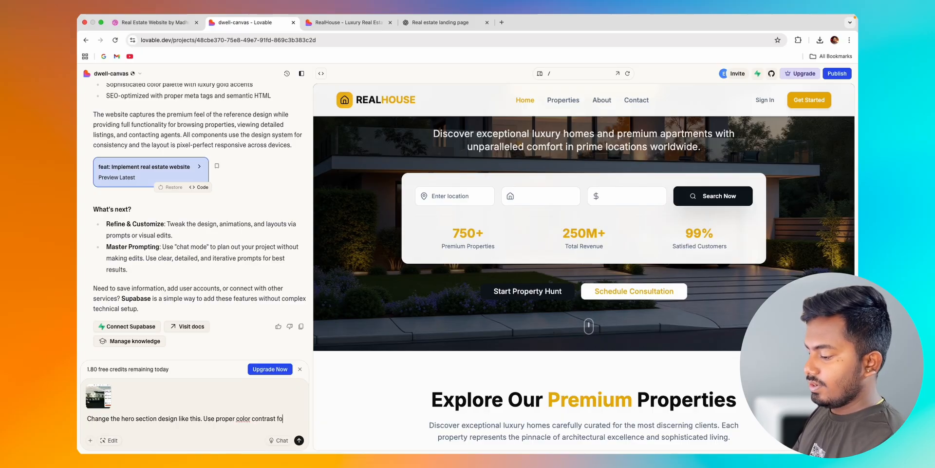
{"action": "type", "text": "t elements"}
{"action": "key", "text": "Return"}
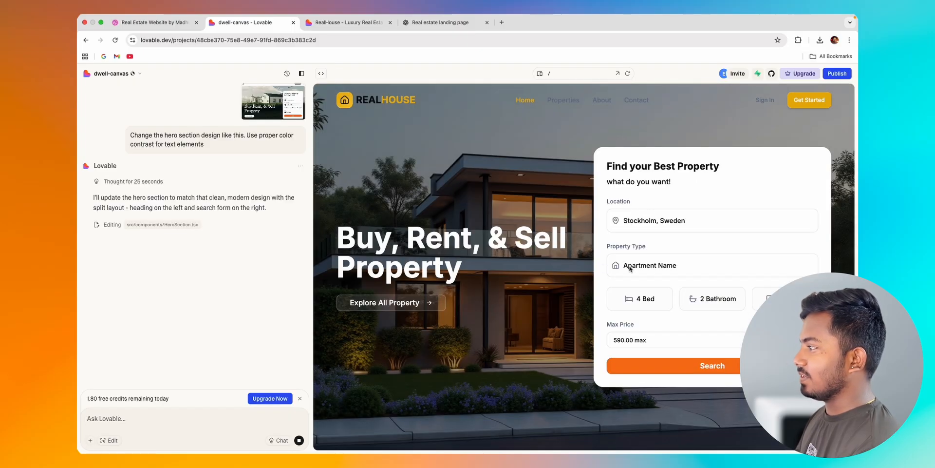
Switch to the site preview tab and examine the redesigned hero, property listings, testimonials and footer
{"action": "key", "text": "ctrl+Tab"}
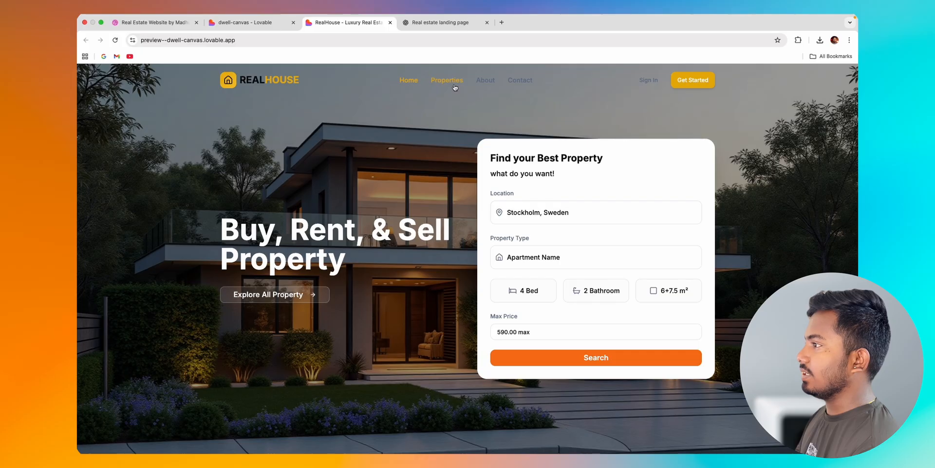
{"action": "scroll", "coordinate": [619, 168], "scroll_direction": "down", "scroll_amount": 10}
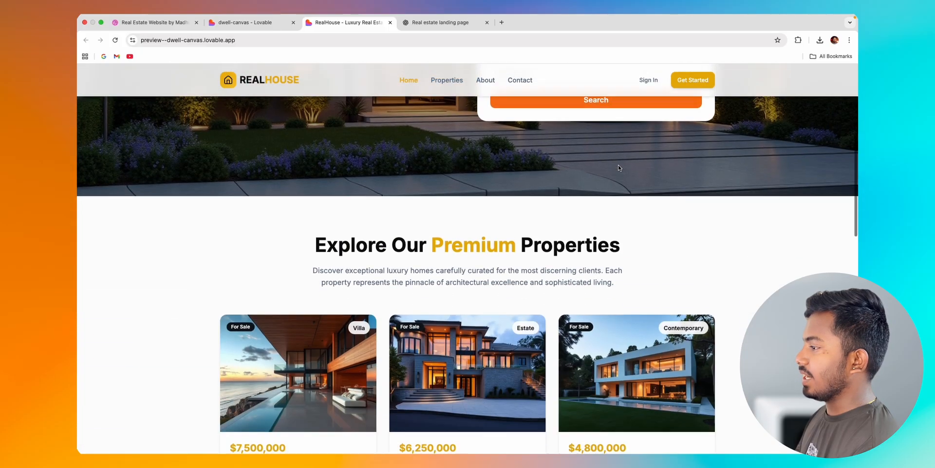
{"action": "scroll", "coordinate": [619, 168], "scroll_direction": "up", "scroll_amount": 3}
{"action": "scroll", "coordinate": [619, 168], "scroll_direction": "down", "scroll_amount": 8}
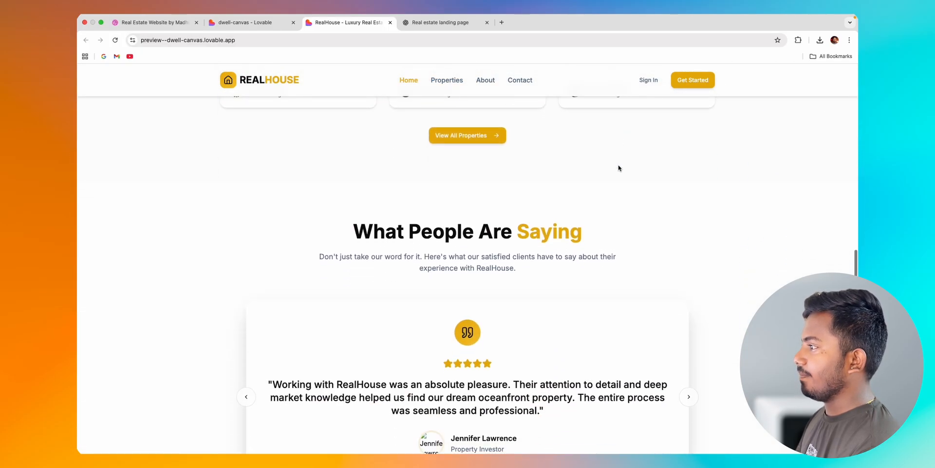
{"action": "scroll", "coordinate": [618, 167], "scroll_direction": "up", "scroll_amount": 3}
{"action": "scroll", "coordinate": [659, 225], "scroll_direction": "down", "scroll_amount": 5}
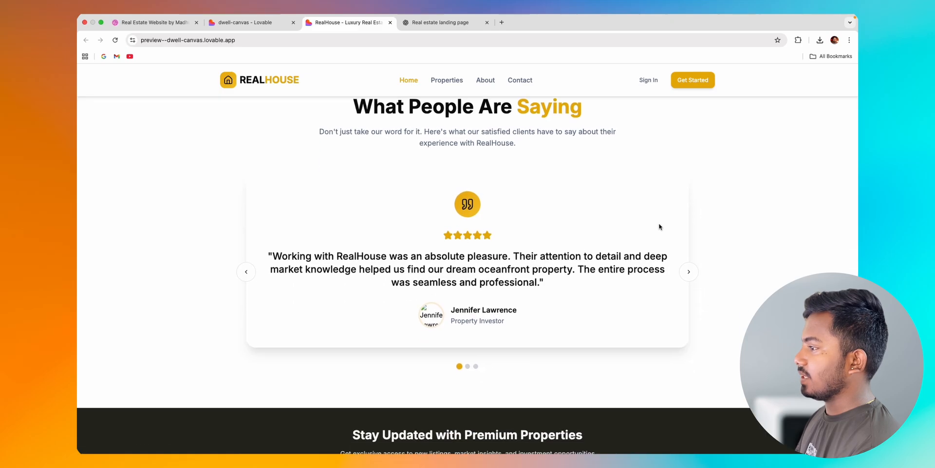
{"action": "left_click", "coordinate": [697, 274]}
{"action": "scroll", "coordinate": [495, 189], "scroll_direction": "down", "scroll_amount": 5}
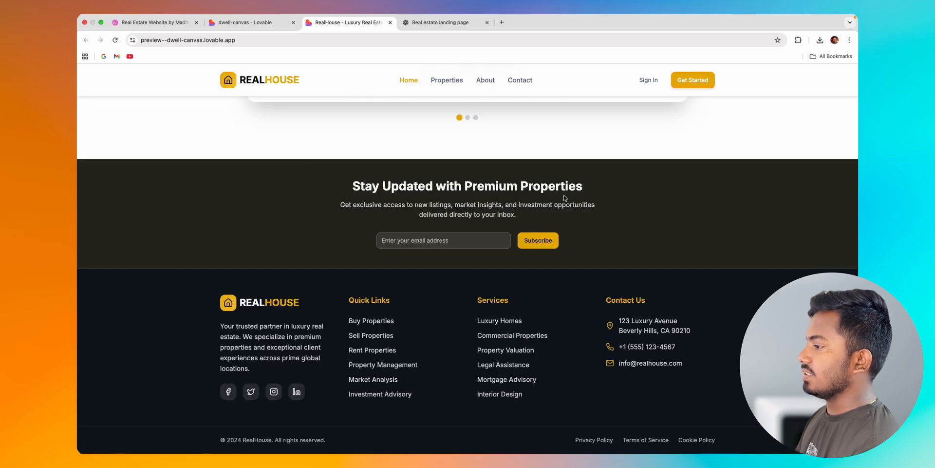
{"action": "scroll", "coordinate": [504, 288], "scroll_direction": "up", "scroll_amount": 20}
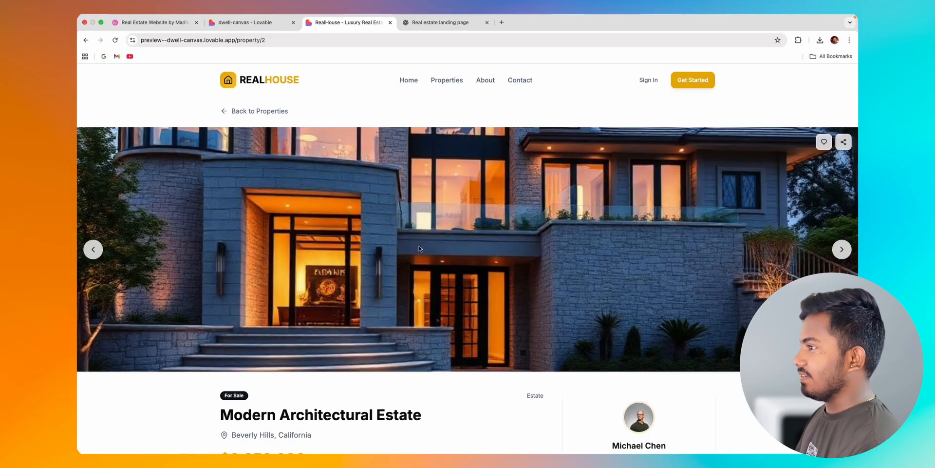
Return from the property details page to the home page and review its sections between the hero and the footer
{"action": "left_click", "coordinate": [256, 80]}
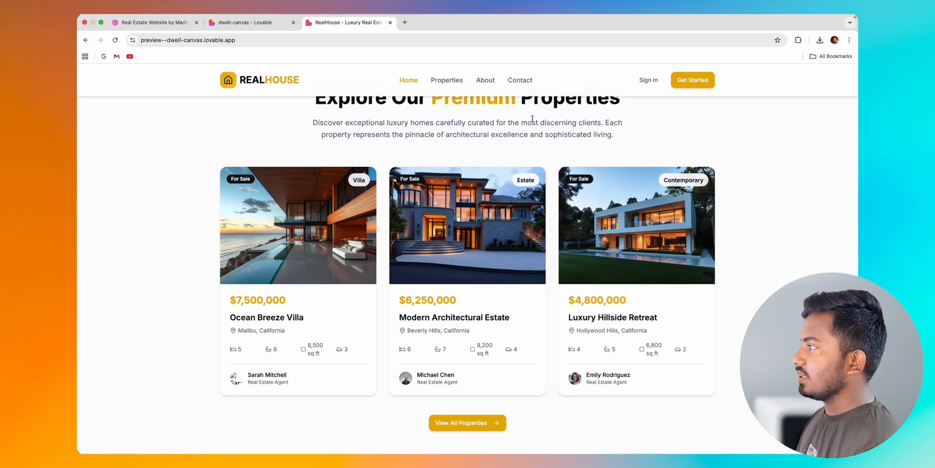
{"action": "scroll", "coordinate": [492, 113], "scroll_direction": "up", "scroll_amount": 10}
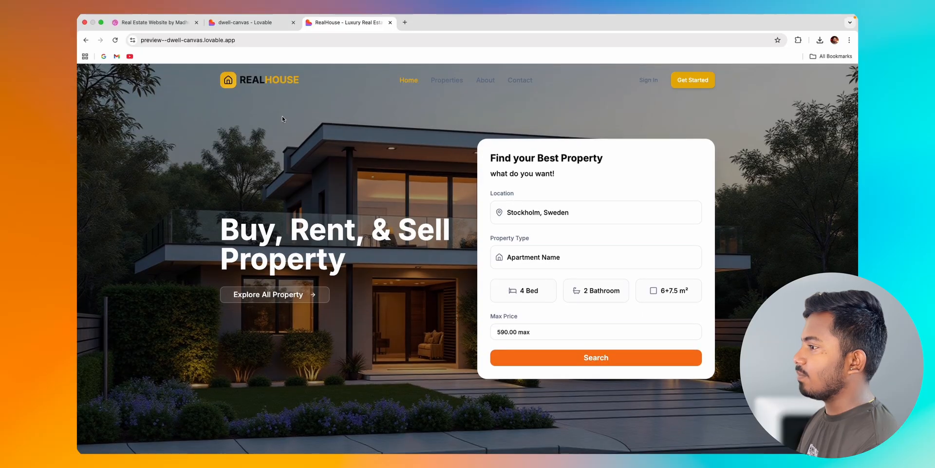
{"action": "scroll", "coordinate": [282, 119], "scroll_direction": "down", "scroll_amount": 15}
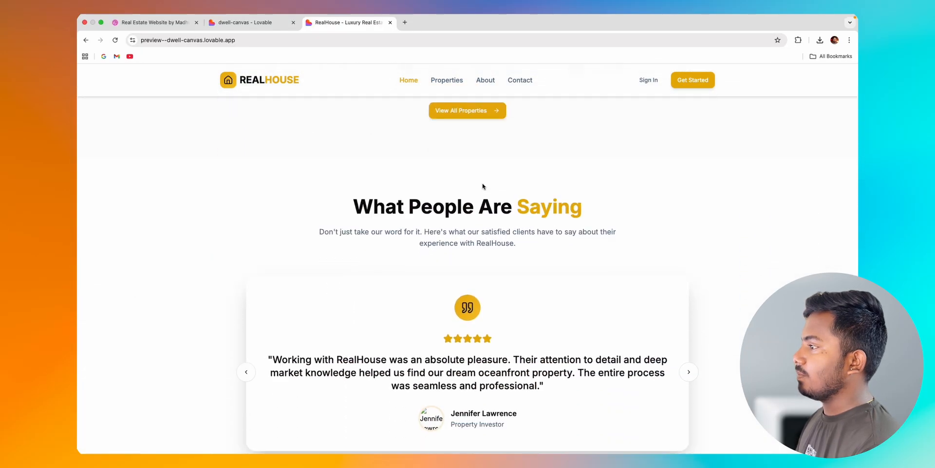
{"action": "scroll", "coordinate": [482, 186], "scroll_direction": "down", "scroll_amount": 8}
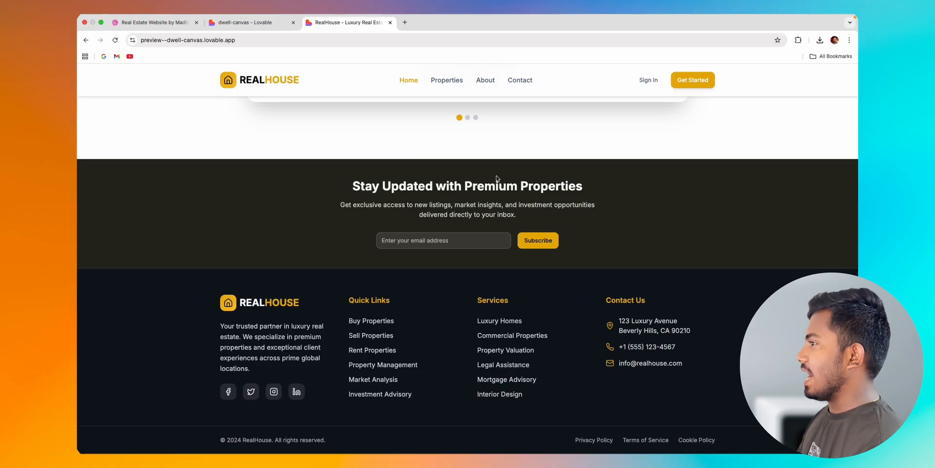
{"action": "scroll", "coordinate": [496, 178], "scroll_direction": "up", "scroll_amount": 15}
{"action": "scroll", "coordinate": [494, 204], "scroll_direction": "down", "scroll_amount": 8}
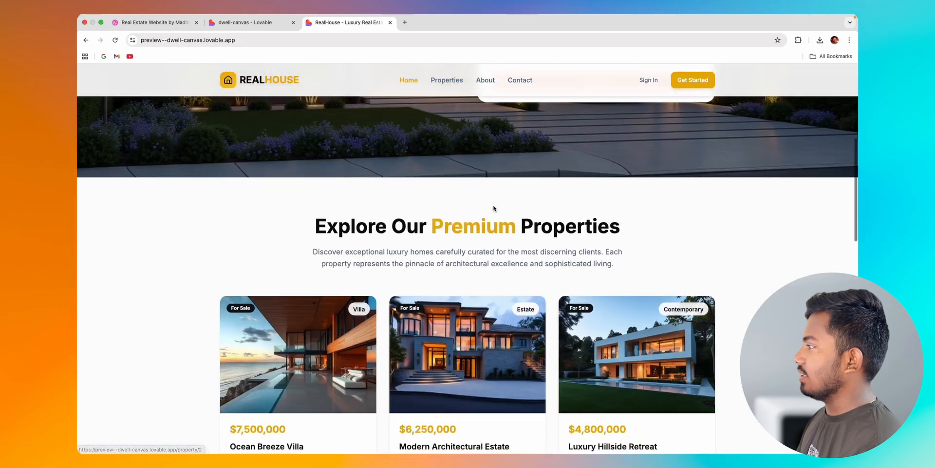
{"action": "scroll", "coordinate": [493, 208], "scroll_direction": "up", "scroll_amount": 8}
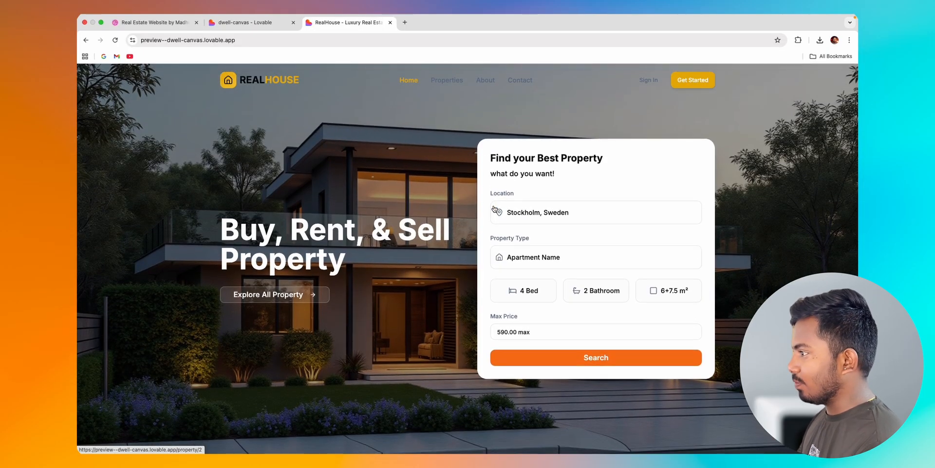